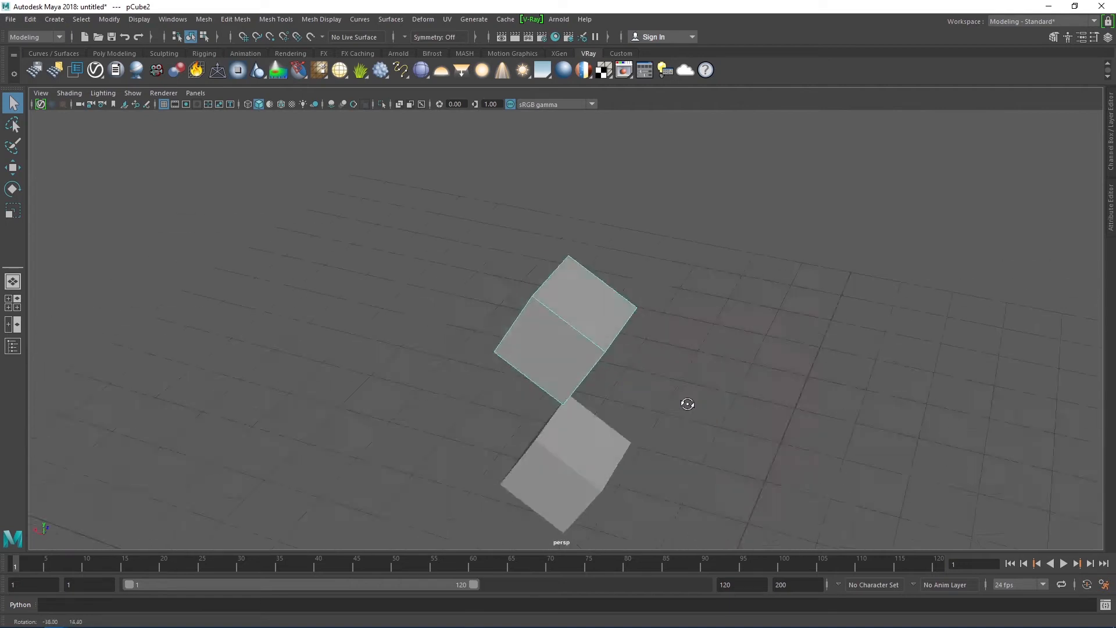
- Box-select both cubes with the Select tool, clear the selection, and select only the upper cube
{"action": "scroll", "coordinate": [722, 352], "scroll_direction": "down", "scroll_amount": 3}
{"action": "left_click_drag", "start_coordinate": [723, 306], "coordinate": [528, 331], "text": "alt"}
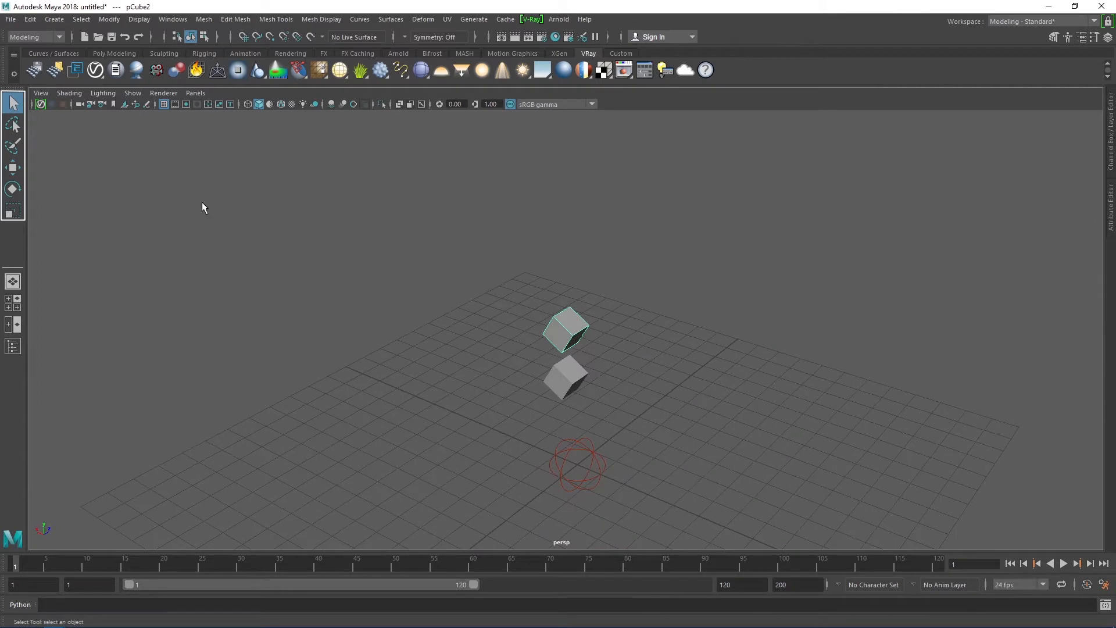
{"action": "left_click_drag", "start_coordinate": [490, 244], "coordinate": [651, 412]}
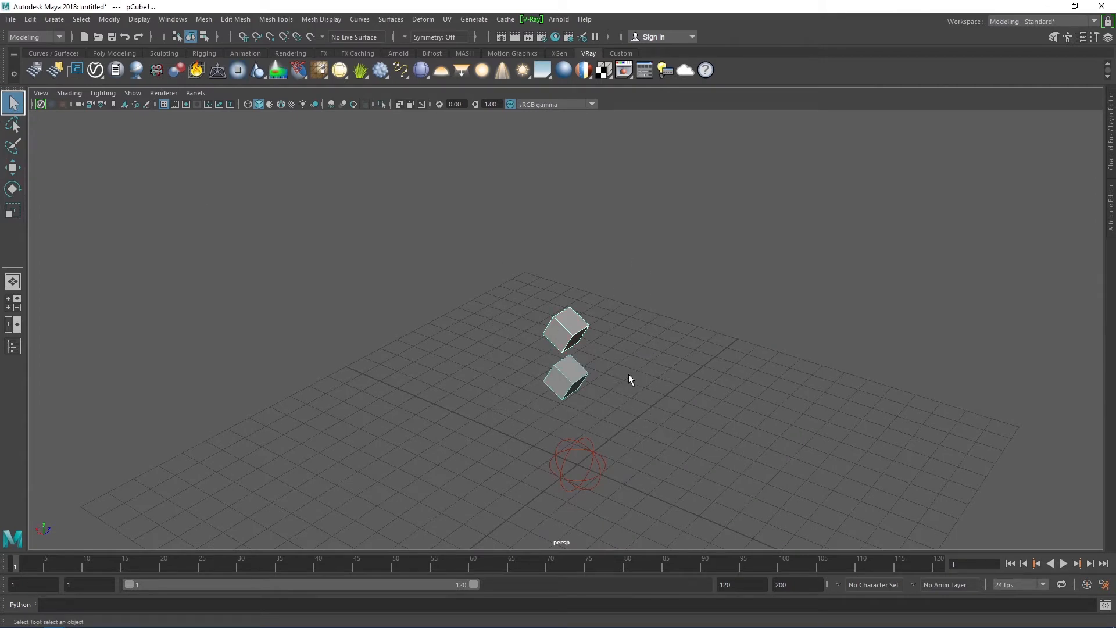
{"action": "left_click", "coordinate": [678, 321]}
{"action": "left_click", "coordinate": [562, 333]}
{"action": "key", "text": "q"}
{"action": "mouse_move", "coordinate": [535, 367]}
{"action": "left_mouse_down", "text": "alt"}
{"action": "mouse_move", "coordinate": [753, 378]}
{"action": "mouse_move", "coordinate": [369, 333]}
{"action": "mouse_move", "coordinate": [548, 354]}
{"action": "mouse_move", "coordinate": [671, 404]}
{"action": "mouse_move", "coordinate": [521, 381]}
{"action": "mouse_move", "coordinate": [538, 375]}
{"action": "left_mouse_up", "text": "alt"}
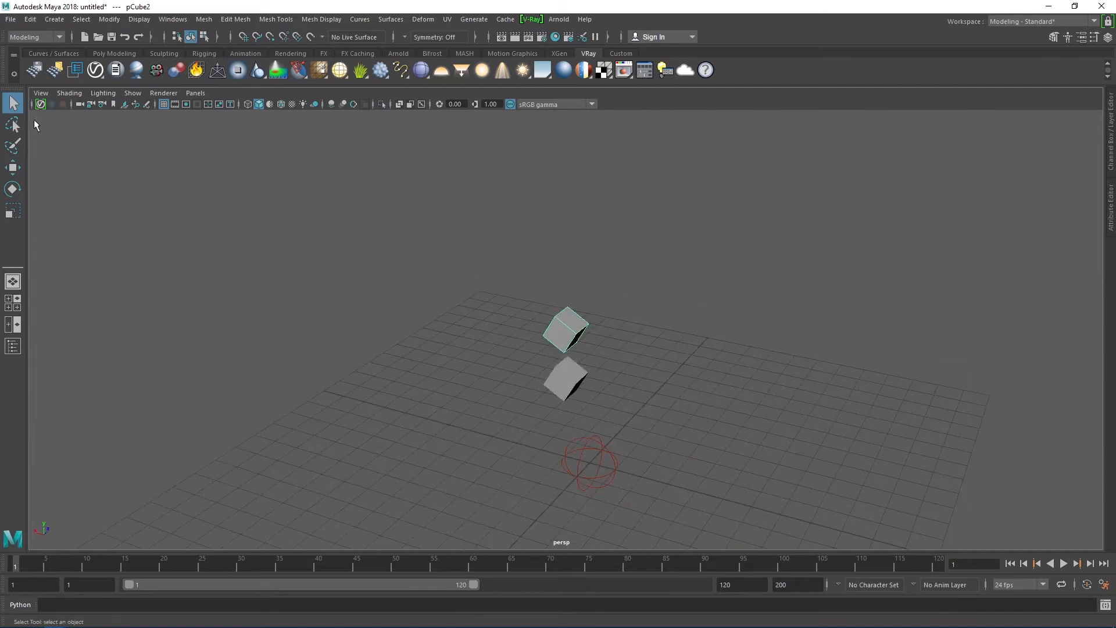
- Lasso-select both cubes and the sphere light, and paint-select components on the lower cube with the Paint Selection tool
{"action": "left_click", "coordinate": [13, 124]}
{"action": "mouse_move", "coordinate": [529, 308]}
{"action": "left_mouse_down"}
{"action": "mouse_move", "coordinate": [603, 300]}
{"action": "mouse_move", "coordinate": [576, 365]}
{"action": "mouse_move", "coordinate": [513, 308]}
{"action": "mouse_move", "coordinate": [577, 317]}
{"action": "mouse_move", "coordinate": [634, 277]}
{"action": "mouse_move", "coordinate": [575, 453]}
{"action": "mouse_move", "coordinate": [523, 319]}
{"action": "mouse_move", "coordinate": [609, 298]}
{"action": "left_mouse_up"}
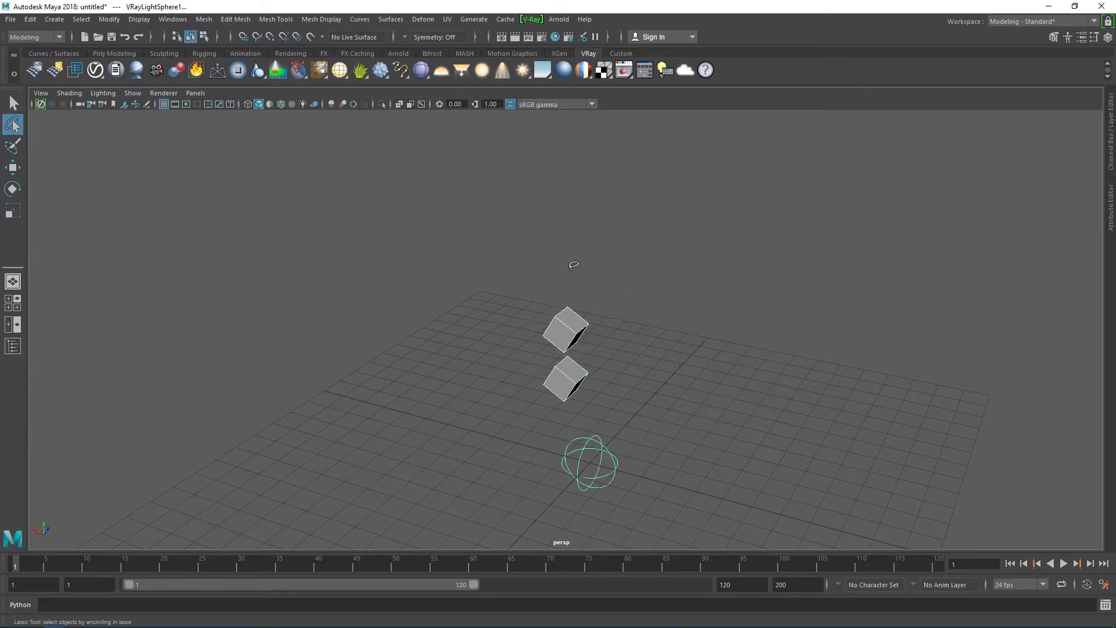
{"action": "left_click", "coordinate": [12, 146]}
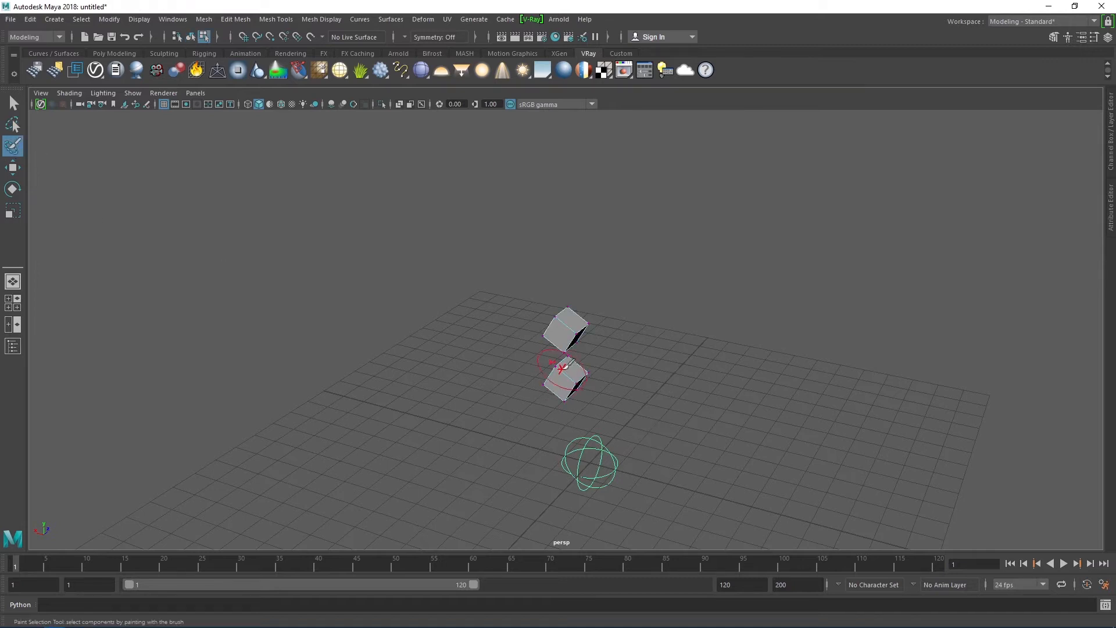
{"action": "left_click_drag", "start_coordinate": [566, 375], "coordinate": [573, 367]}
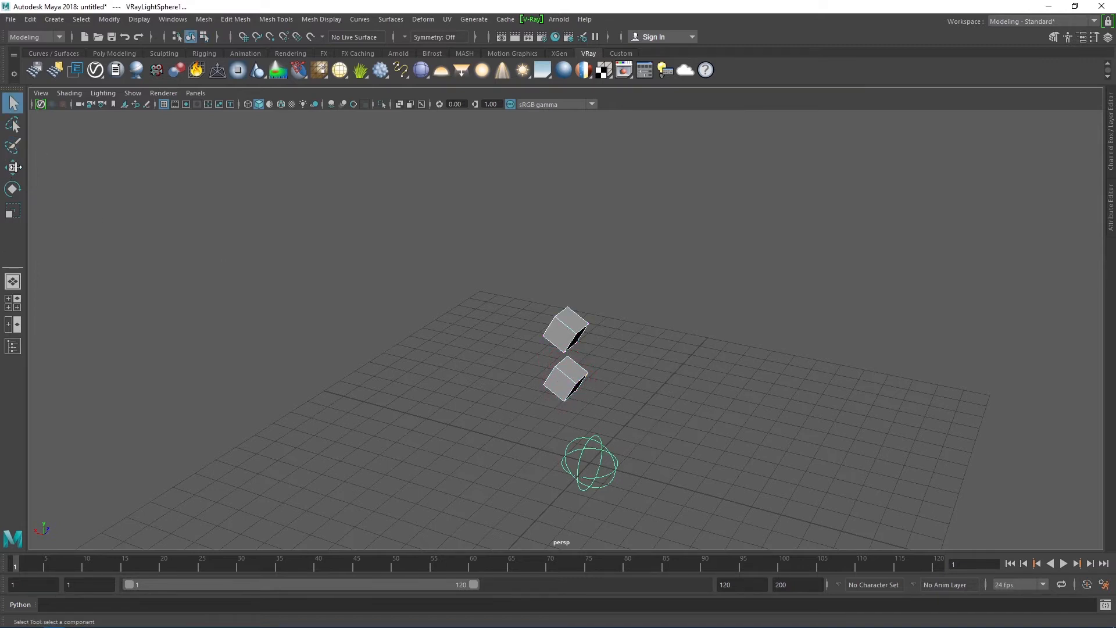
- Move the lower cube freehand with the Move tool to about X 6.64, Y 5.37, Z 1.65
{"action": "left_click", "coordinate": [12, 166]}
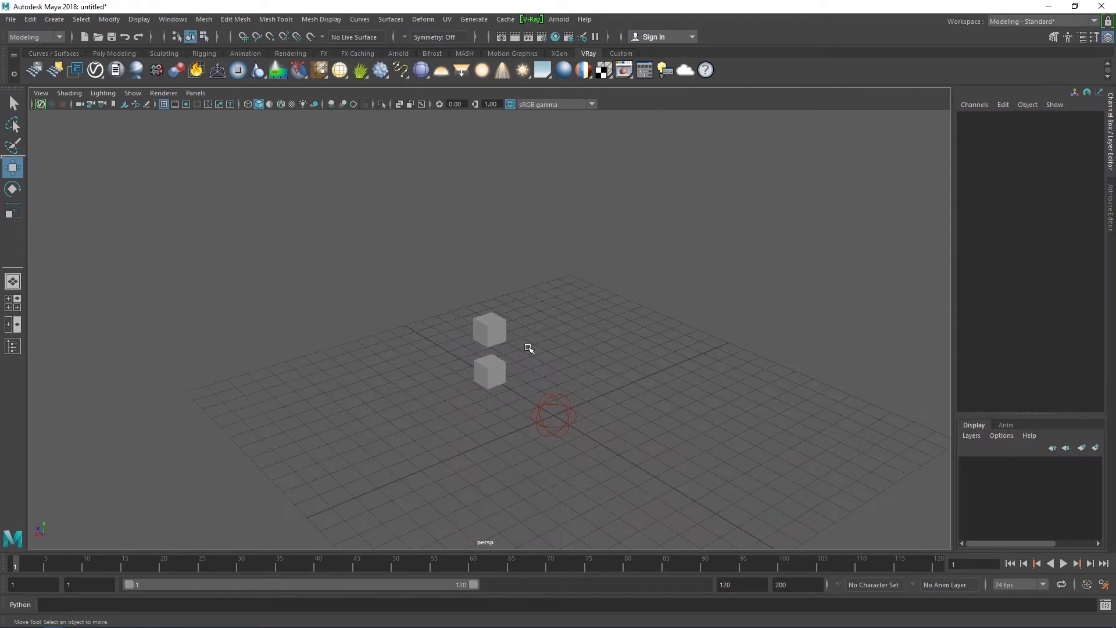
{"action": "left_click", "coordinate": [500, 378]}
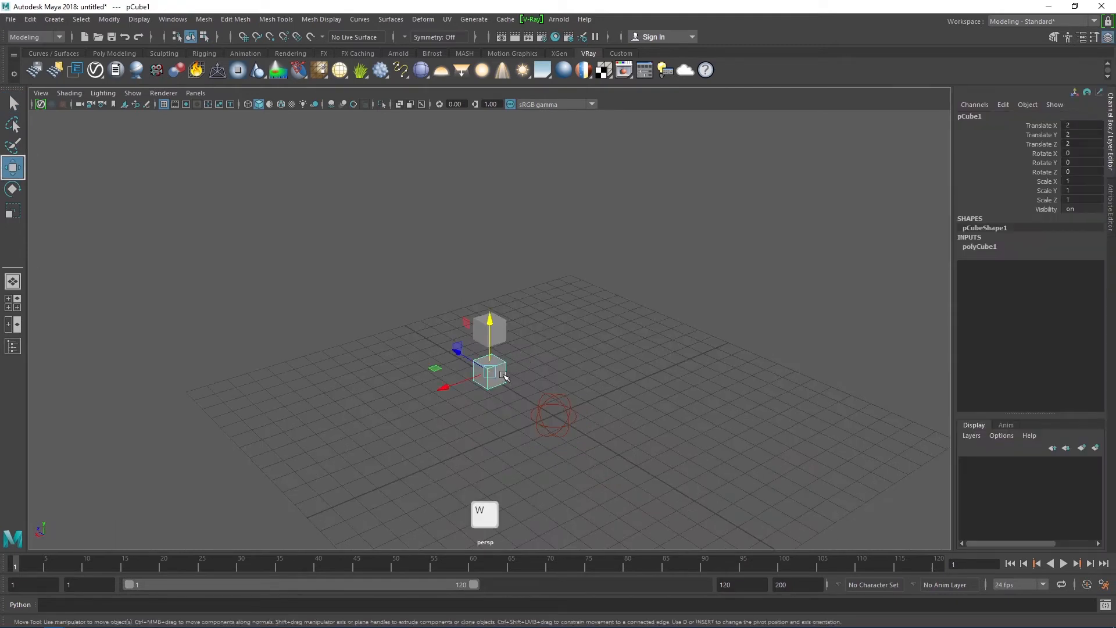
{"action": "left_click_drag", "start_coordinate": [418, 403], "coordinate": [463, 416], "text": "alt"}
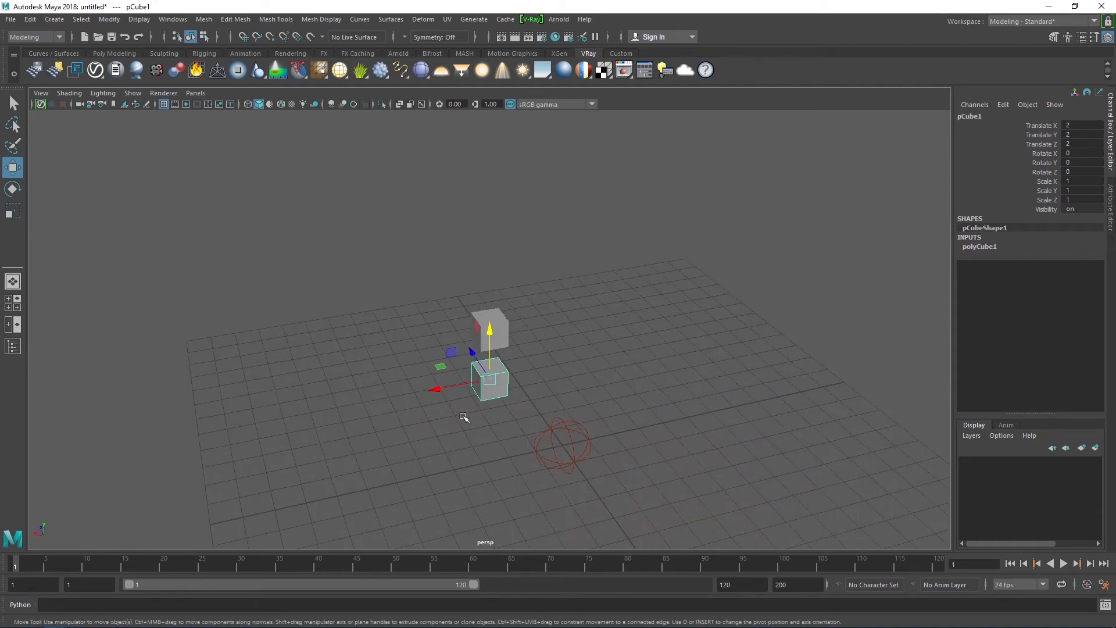
{"action": "left_click_drag", "start_coordinate": [445, 389], "coordinate": [264, 186]}
{"action": "left_click_drag", "start_coordinate": [215, 327], "coordinate": [273, 263], "text": "alt"}
{"action": "left_click_drag", "start_coordinate": [326, 313], "coordinate": [463, 378], "text": "alt"}
{"action": "left_click_drag", "start_coordinate": [336, 250], "coordinate": [773, 349]}
{"action": "left_click_drag", "start_coordinate": [575, 280], "coordinate": [686, 327]}
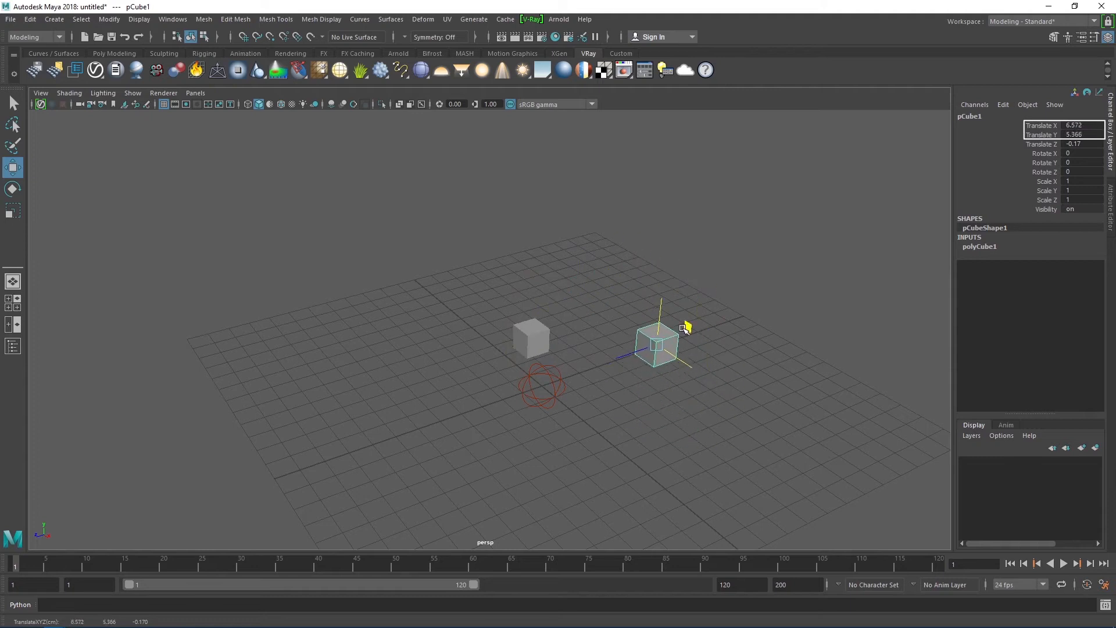
{"action": "left_click_drag", "start_coordinate": [650, 376], "coordinate": [612, 390]}
- Scale the moved cube uniformly and along individual axes to about X 1.52, Y 1.20, Z 1.72
{"action": "left_click", "coordinate": [12, 213]}
{"action": "key", "text": "r"}
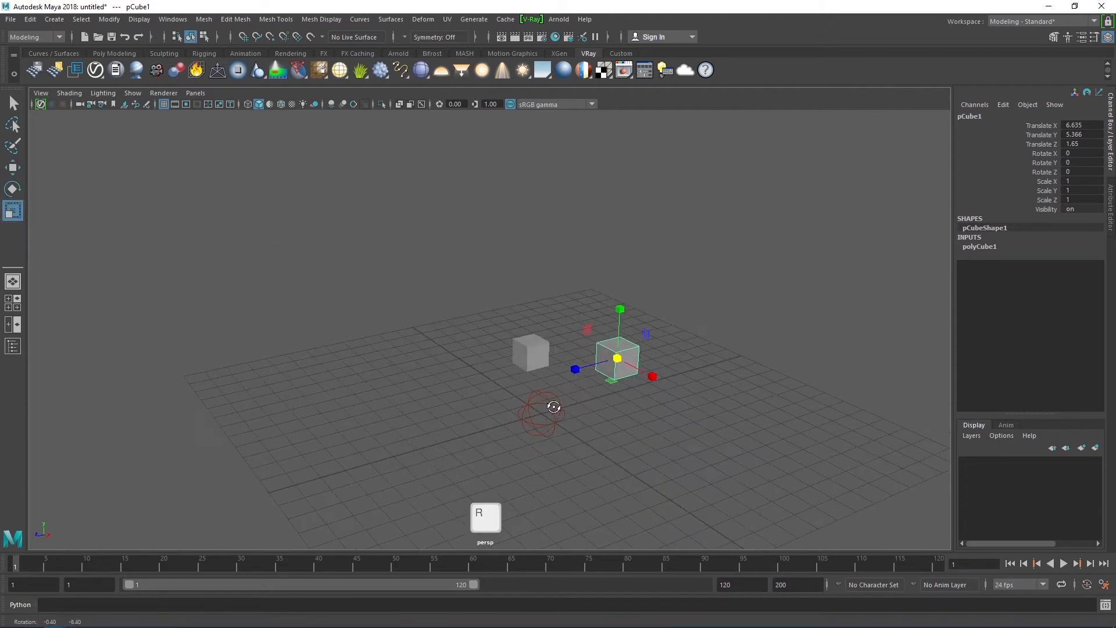
{"action": "left_click_drag", "start_coordinate": [617, 358], "coordinate": [515, 385]}
{"action": "left_click_drag", "start_coordinate": [659, 380], "coordinate": [708, 405]}
{"action": "left_click_drag", "start_coordinate": [622, 323], "coordinate": [627, 292]}
{"action": "left_click_drag", "start_coordinate": [620, 361], "coordinate": [553, 362]}
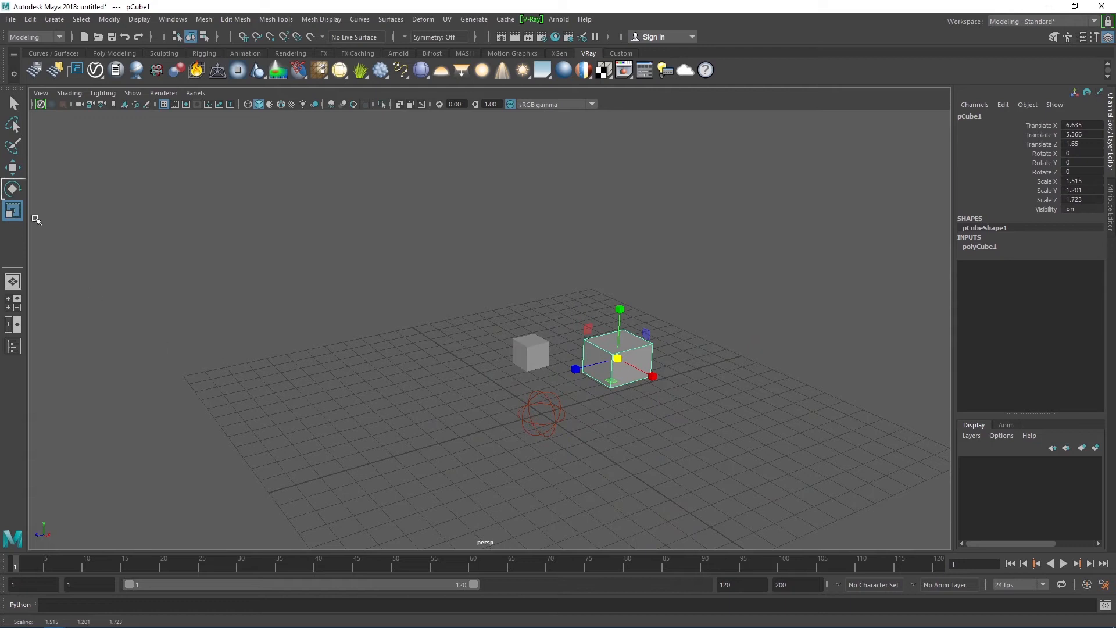
- Rotate the scaled cube freehand around all three axes to about X 367.5, Y -56.7, Z -1886.8 degrees
{"action": "left_click", "coordinate": [13, 187]}
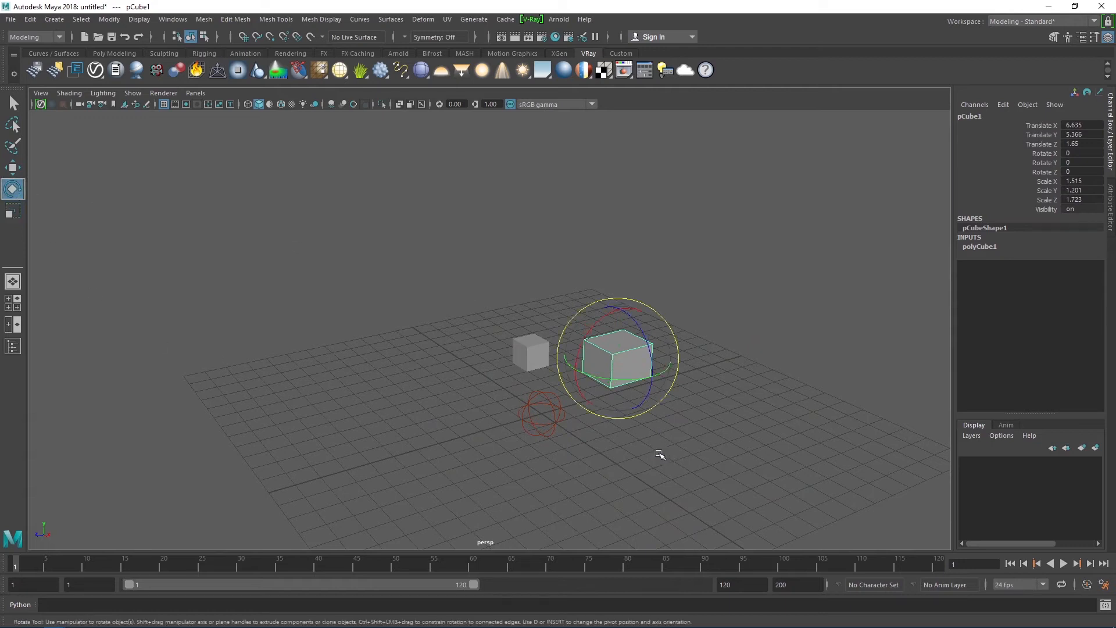
{"action": "key", "text": "e"}
{"action": "mouse_move", "coordinate": [567, 455]}
{"action": "left_mouse_down", "text": "alt"}
{"action": "mouse_move", "coordinate": [623, 460]}
{"action": "mouse_move", "coordinate": [583, 467]}
{"action": "left_mouse_up", "text": "alt"}
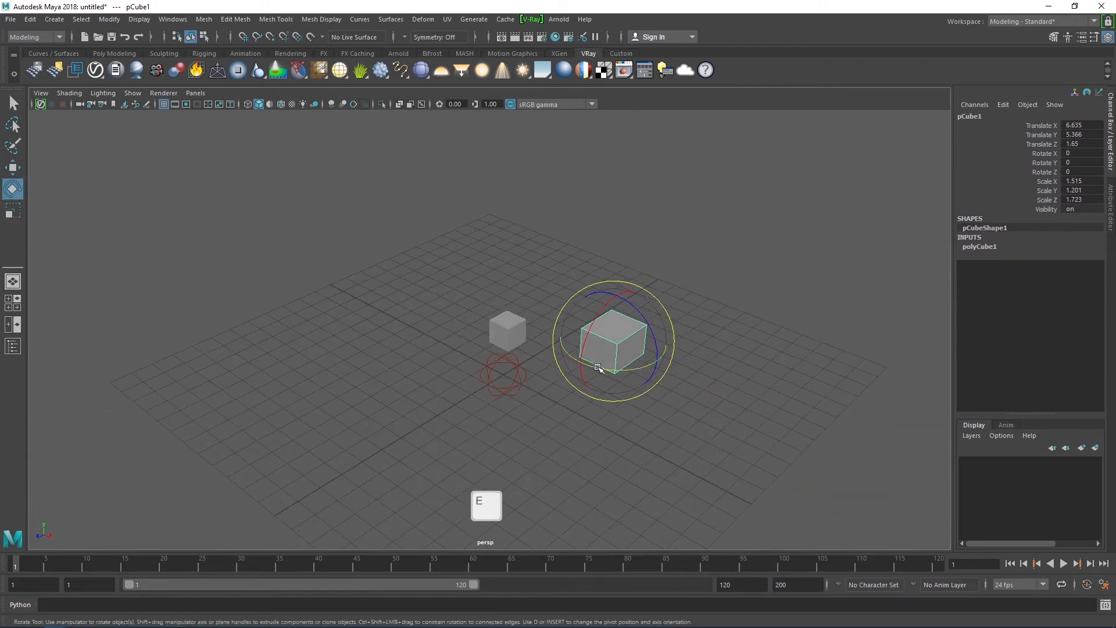
{"action": "mouse_move", "coordinate": [586, 345]}
{"action": "left_mouse_down"}
{"action": "mouse_move", "coordinate": [622, 305]}
{"action": "mouse_move", "coordinate": [588, 345]}
{"action": "left_mouse_up"}
{"action": "mouse_move", "coordinate": [655, 336]}
{"action": "left_mouse_down"}
{"action": "mouse_move", "coordinate": [667, 385]}
{"action": "mouse_move", "coordinate": [652, 333]}
{"action": "left_mouse_up"}
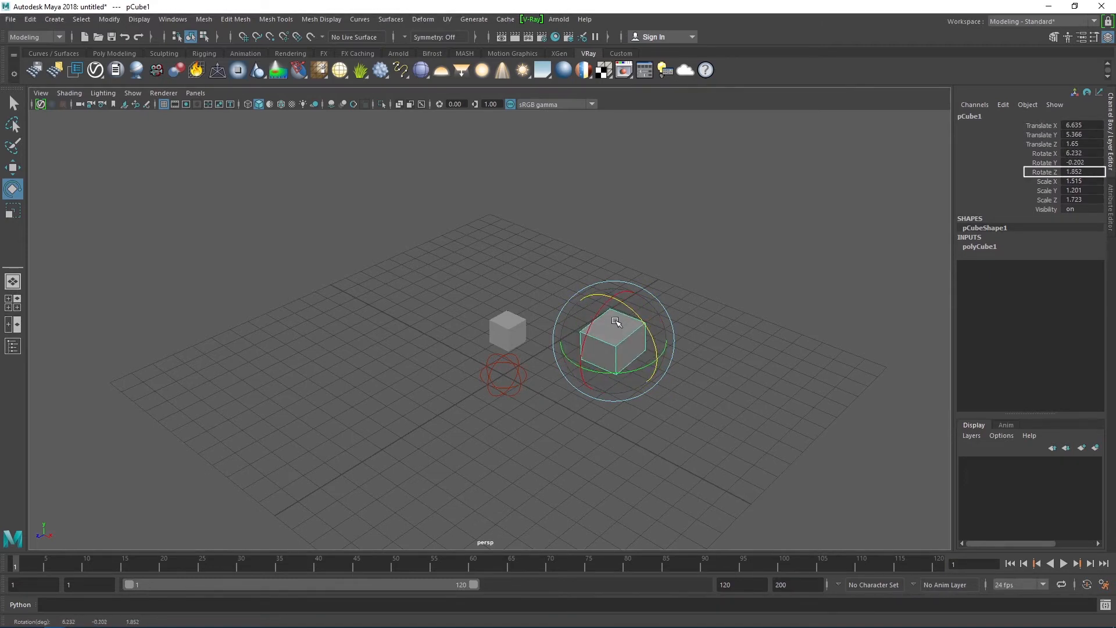
{"action": "mouse_move", "coordinate": [618, 372]}
{"action": "left_mouse_down"}
{"action": "mouse_move", "coordinate": [685, 364]}
{"action": "mouse_move", "coordinate": [662, 377]}
{"action": "mouse_move", "coordinate": [668, 346]}
{"action": "mouse_move", "coordinate": [590, 319]}
{"action": "mouse_move", "coordinate": [653, 391]}
{"action": "mouse_move", "coordinate": [581, 318]}
{"action": "mouse_move", "coordinate": [551, 363]}
{"action": "mouse_move", "coordinate": [648, 343]}
{"action": "mouse_move", "coordinate": [640, 320]}
{"action": "mouse_move", "coordinate": [568, 373]}
{"action": "mouse_move", "coordinate": [643, 316]}
{"action": "mouse_move", "coordinate": [592, 331]}
{"action": "mouse_move", "coordinate": [616, 349]}
{"action": "mouse_move", "coordinate": [638, 299]}
{"action": "mouse_move", "coordinate": [664, 337]}
{"action": "mouse_move", "coordinate": [608, 379]}
{"action": "mouse_move", "coordinate": [668, 326]}
{"action": "mouse_move", "coordinate": [601, 372]}
{"action": "left_mouse_up"}
{"action": "scroll", "coordinate": [526, 347], "scroll_direction": "down", "scroll_amount": 3}
{"action": "scroll", "coordinate": [526, 347], "scroll_direction": "up", "scroll_amount": 2}
{"action": "scroll", "coordinate": [526, 347], "scroll_direction": "up", "scroll_amount": 2}
{"action": "scroll", "coordinate": [526, 347], "scroll_direction": "down", "scroll_amount": 2}
{"action": "scroll", "coordinate": [526, 347], "scroll_direction": "up", "scroll_amount": 1}
- Return to the Select tool and deselect the rotated cube
{"action": "key", "text": "w"}
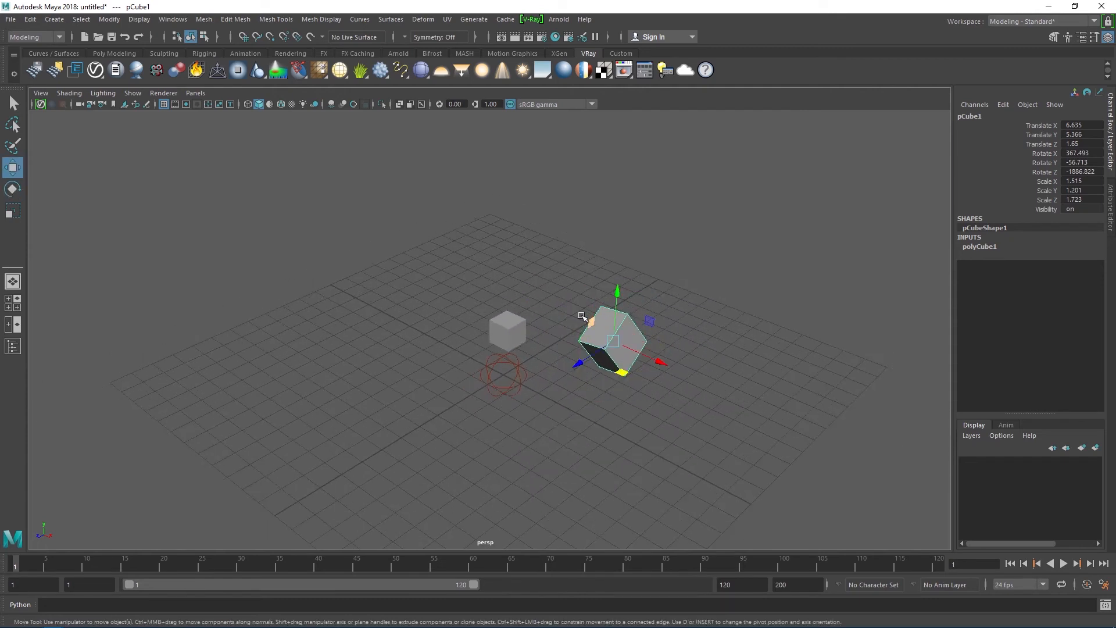
{"action": "key", "text": "q"}
{"action": "left_click", "coordinate": [544, 298]}
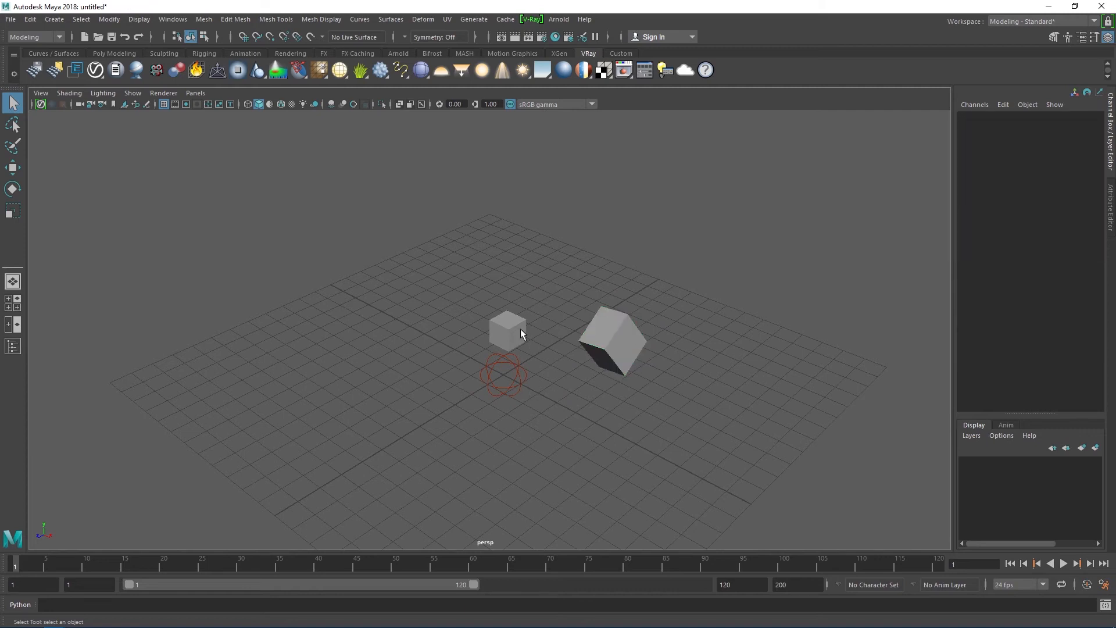
- Open the Hotkey Editor and show the hotkeys for the Menu items category
{"action": "left_click", "coordinate": [175, 20]}
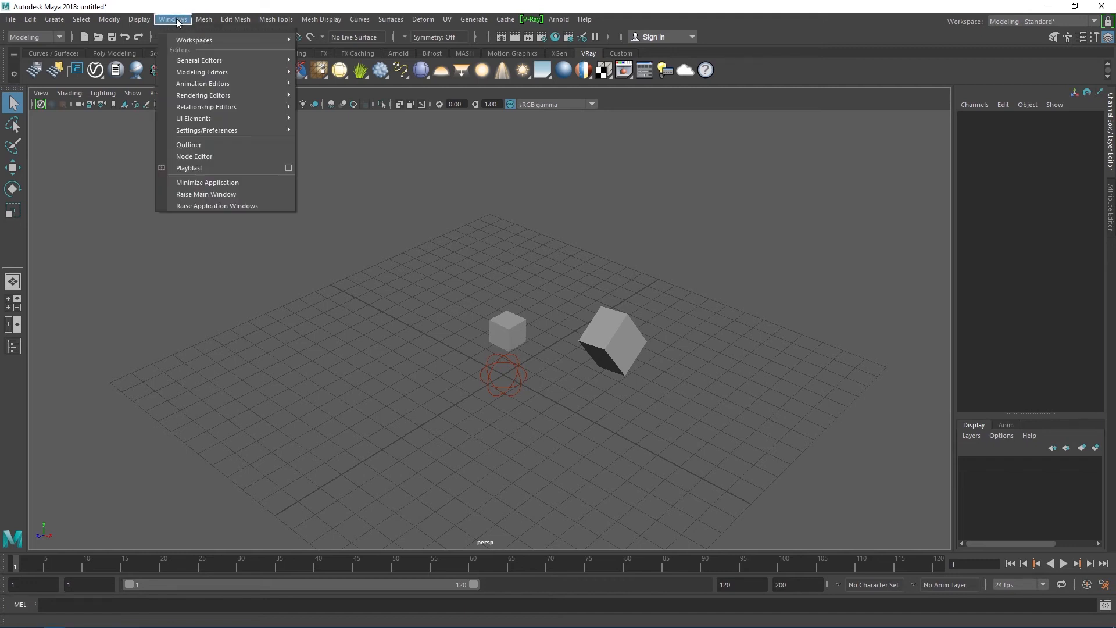
{"action": "mouse_move", "coordinate": [235, 134]}
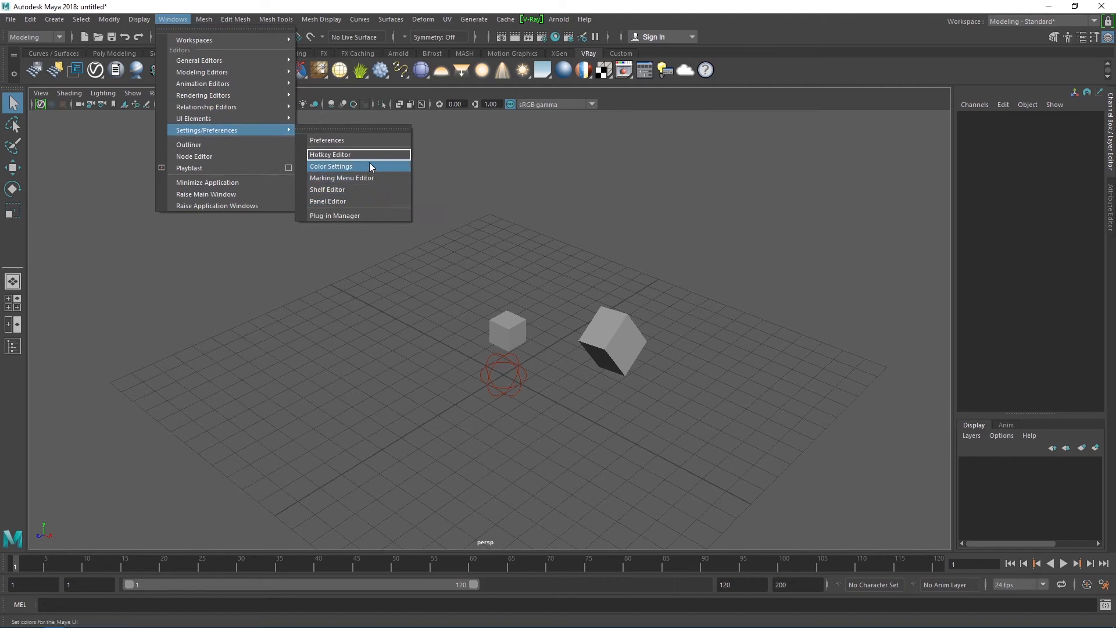
{"action": "left_click", "coordinate": [369, 156]}
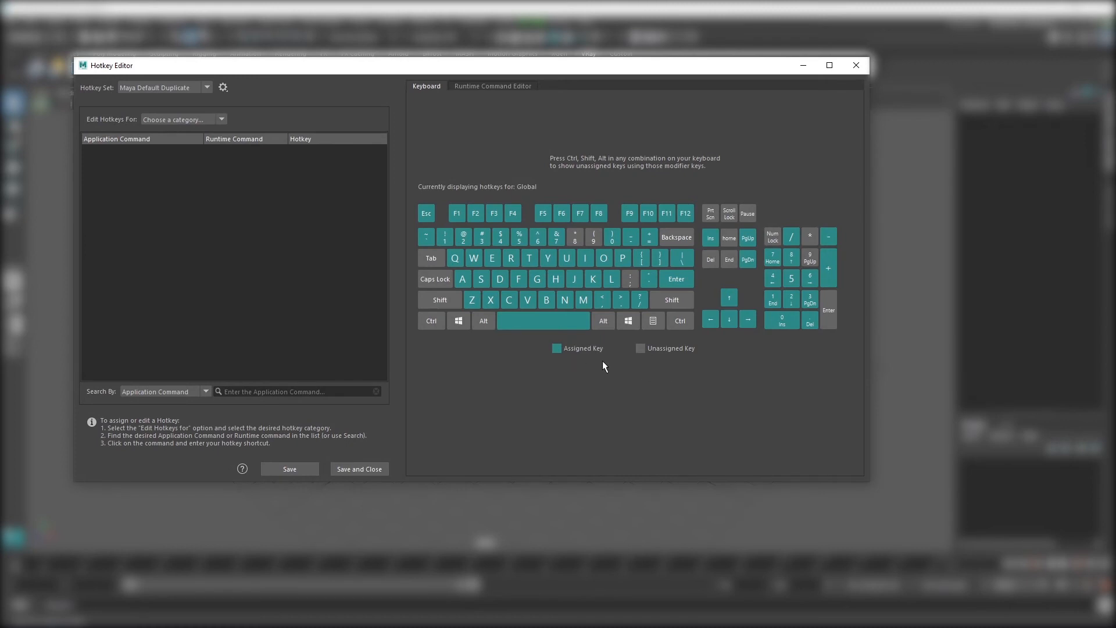
{"action": "left_click", "coordinate": [191, 122]}
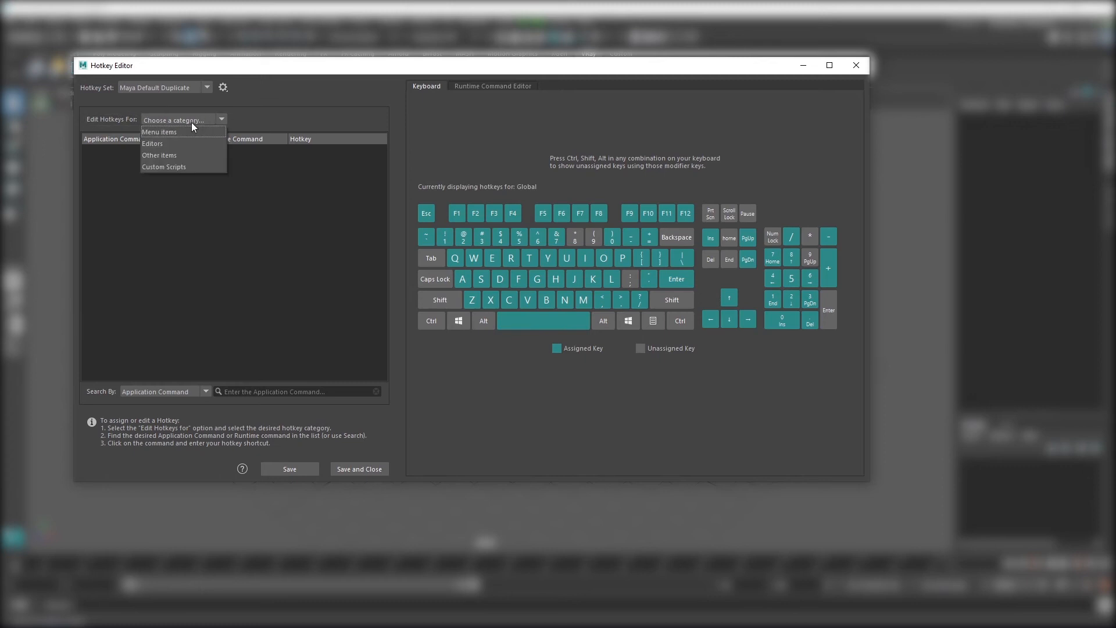
{"action": "left_click", "coordinate": [189, 133]}
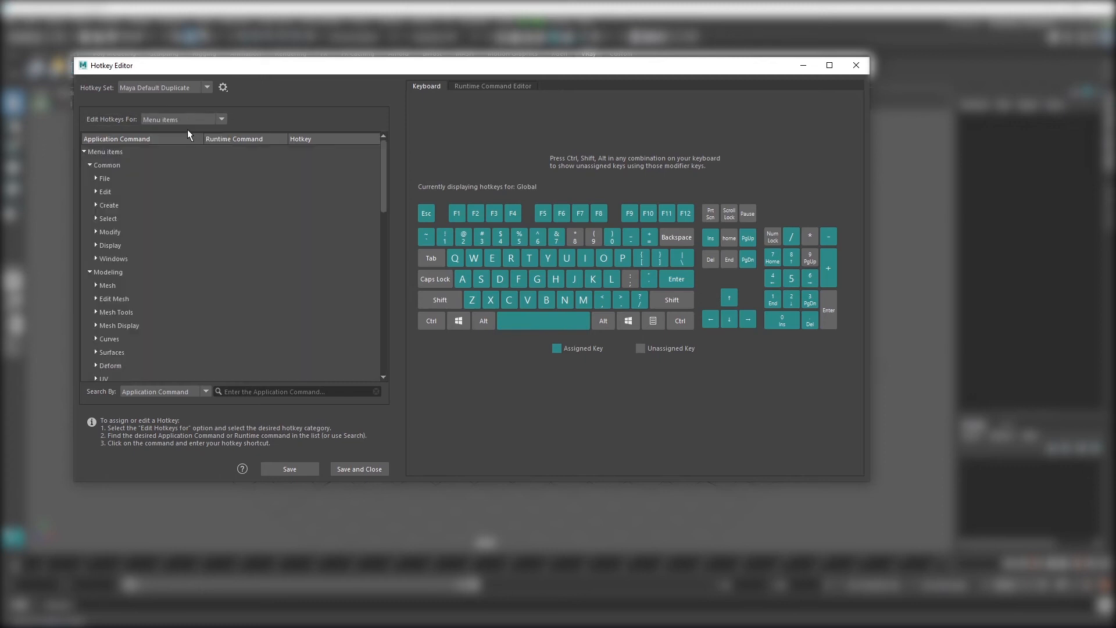
- Assign the hotkey 8 to the New Scene (Option) command in the common File group
{"action": "double_click", "coordinate": [99, 178]}
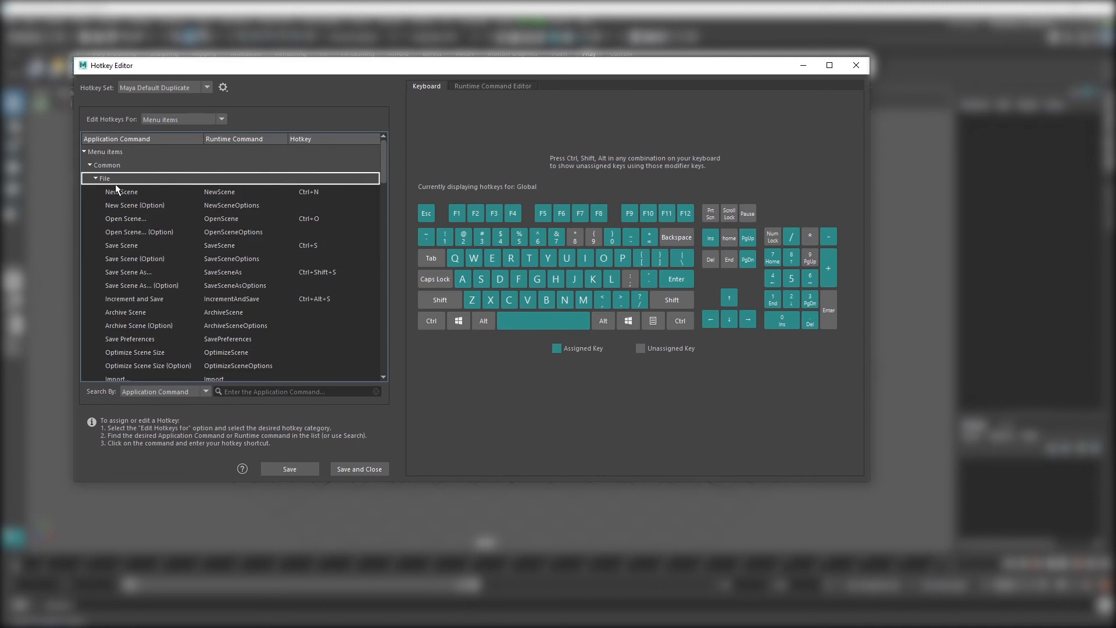
{"action": "left_click", "coordinate": [250, 207]}
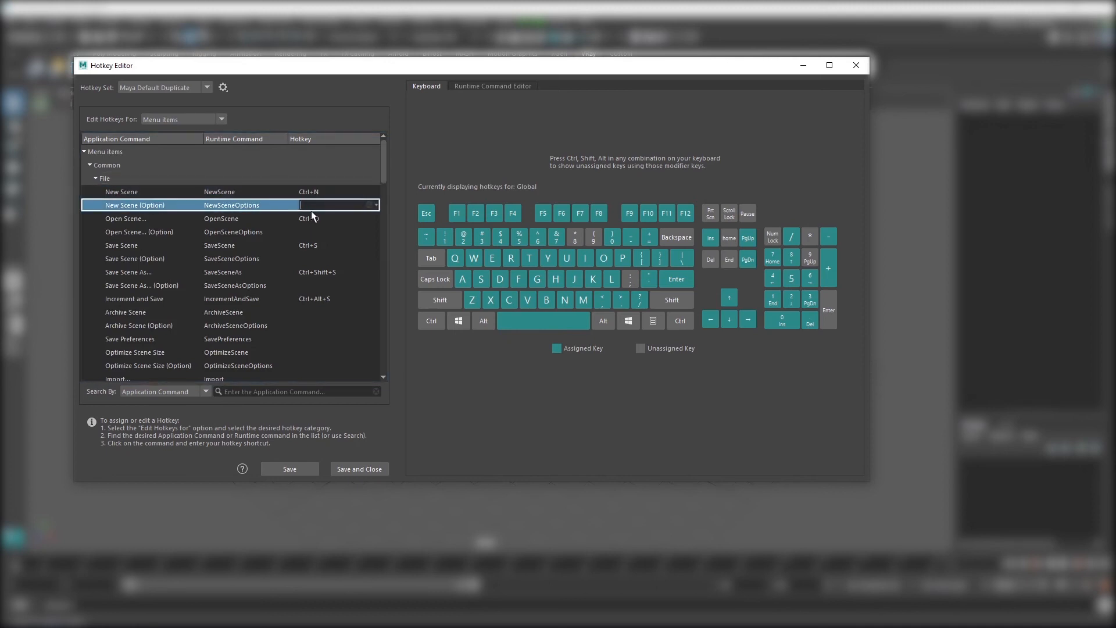
{"action": "key", "text": "8"}
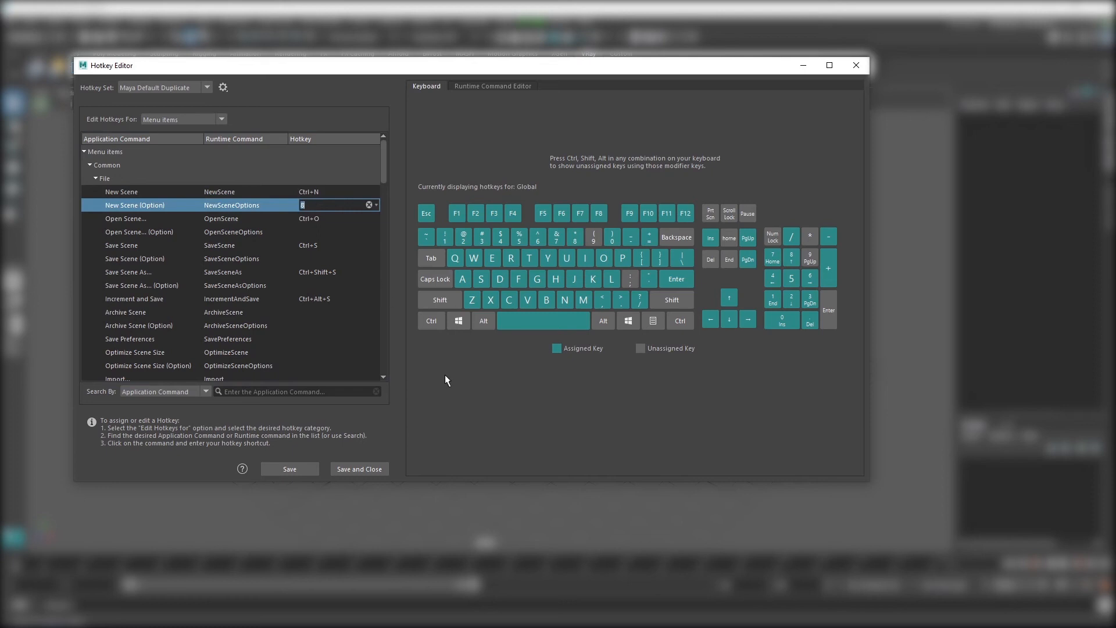
- Minimize the Hotkey Editor, test the 8 hotkey in the viewport, and close the New Scene Options window
{"action": "left_click", "coordinate": [799, 64]}
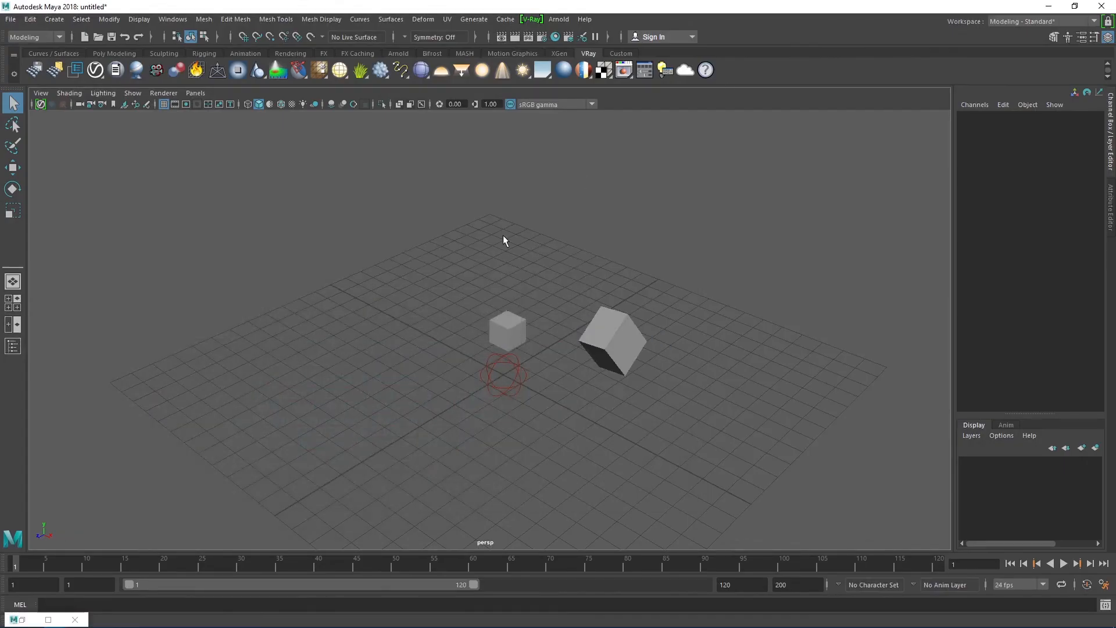
{"action": "key", "text": "8"}
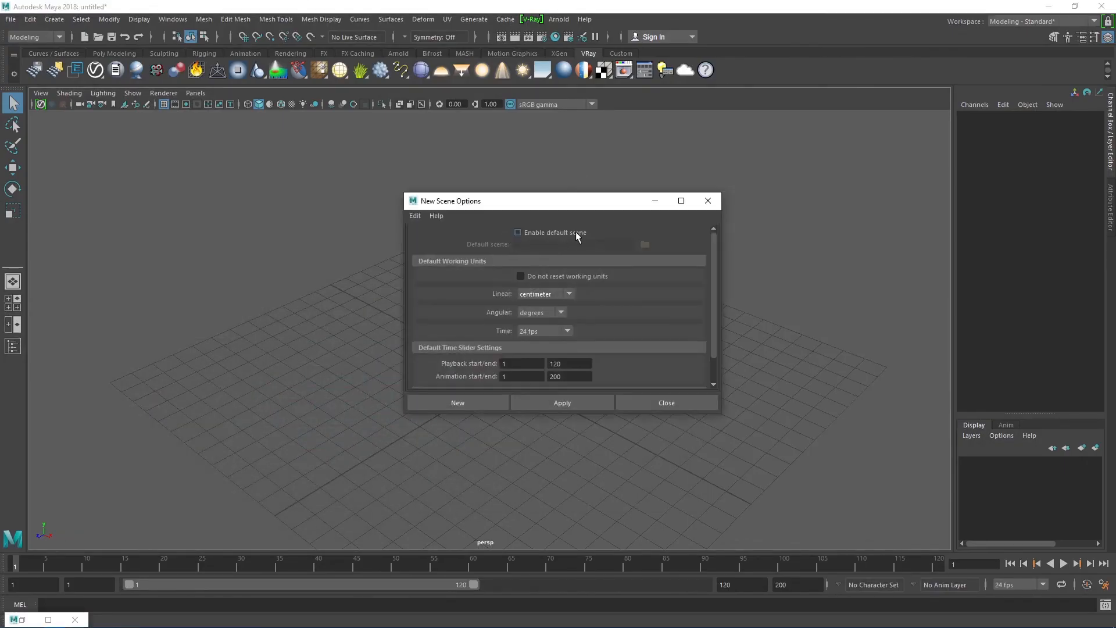
{"action": "left_click_drag", "start_coordinate": [567, 207], "coordinate": [552, 228]}
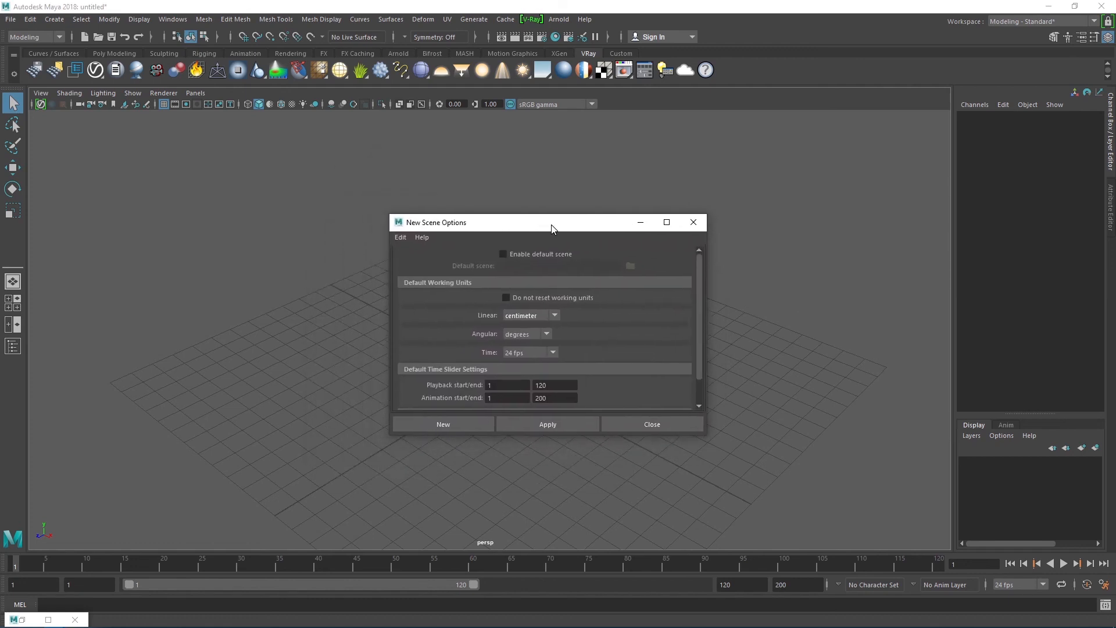
{"action": "left_click", "coordinate": [693, 222]}
- Restore the Hotkey Editor, clear the New Scene (Option) hotkey, and close the editor
{"action": "left_click", "coordinate": [22, 619]}
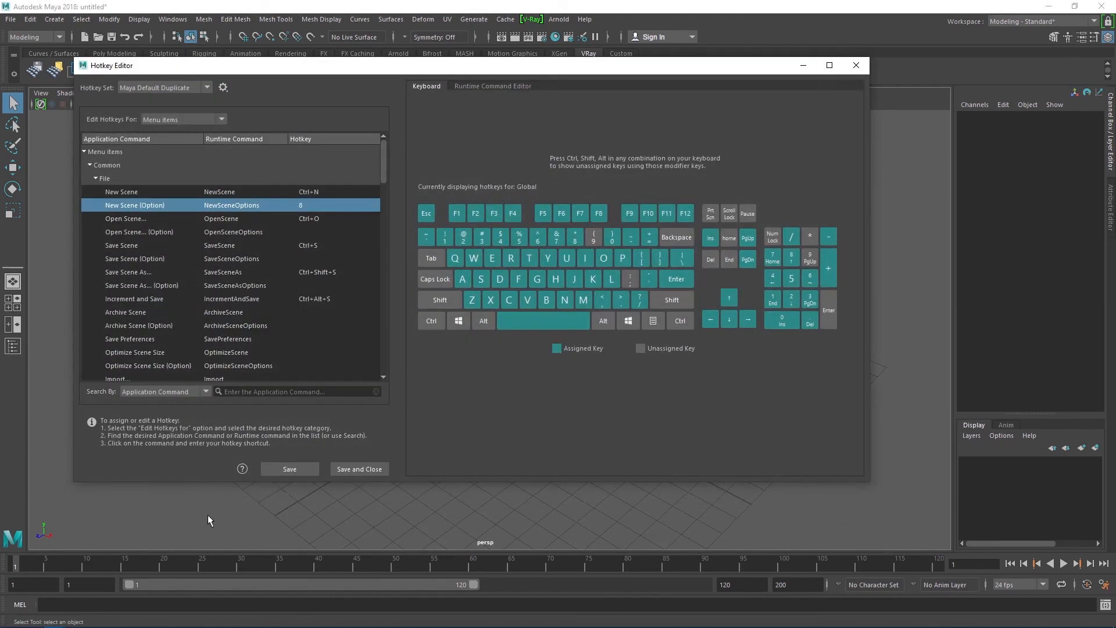
{"action": "double_click", "coordinate": [305, 200]}
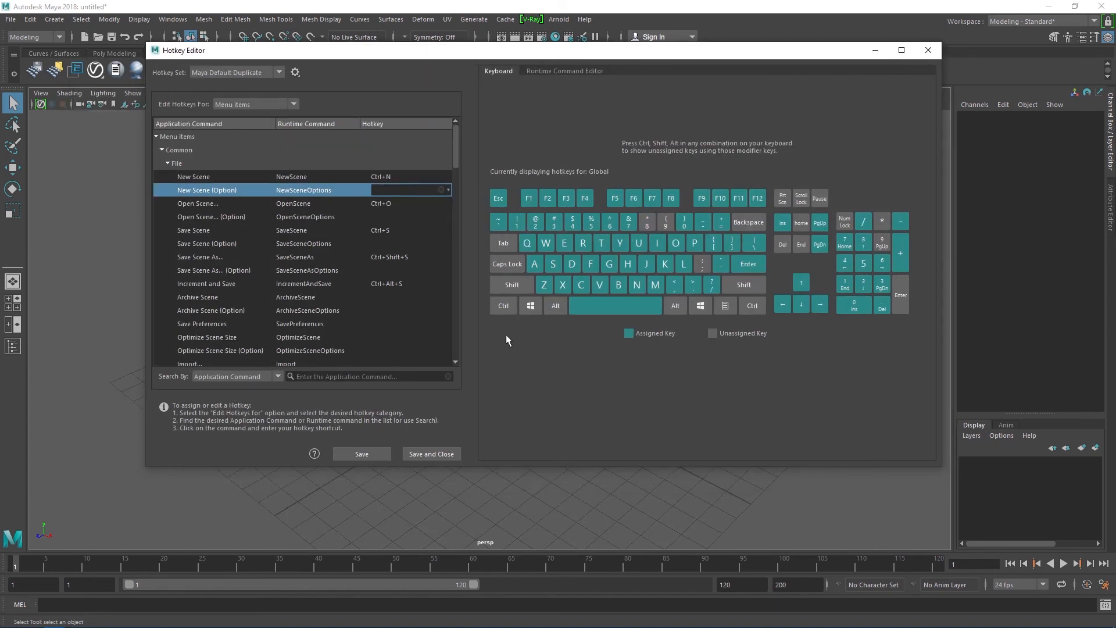
{"action": "left_click", "coordinate": [927, 51]}
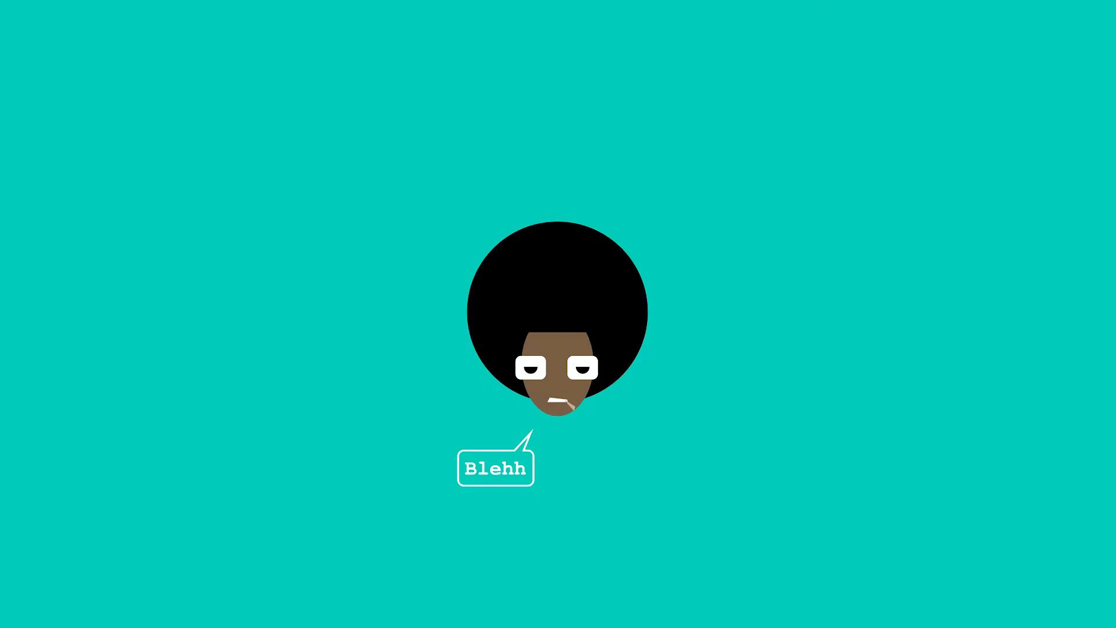